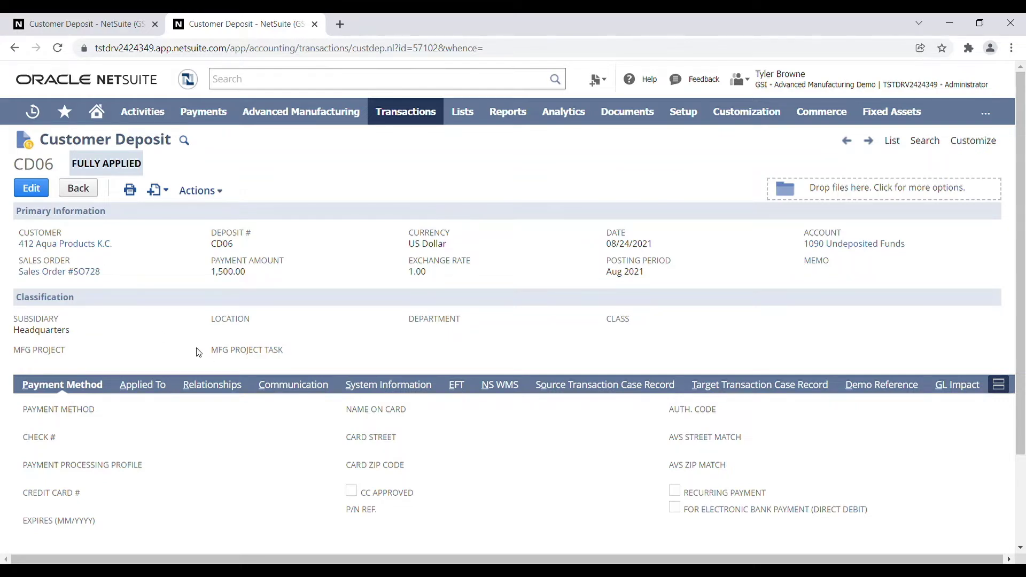
- Check CD06's Applied To subtab, which shows invoice INV576 with 1,500.00 applied
scroll(142, 412, down, 2)
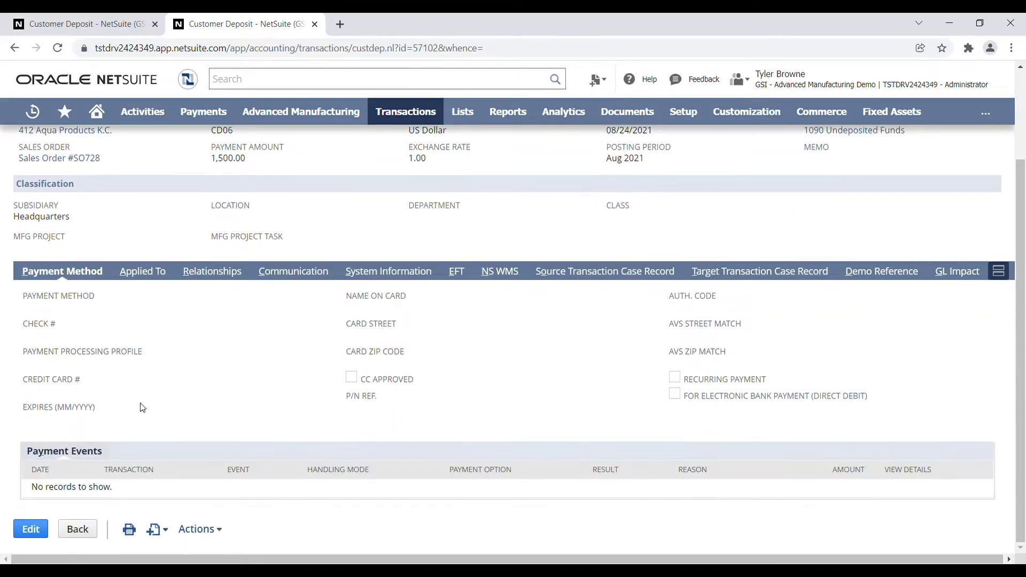
click(152, 274)
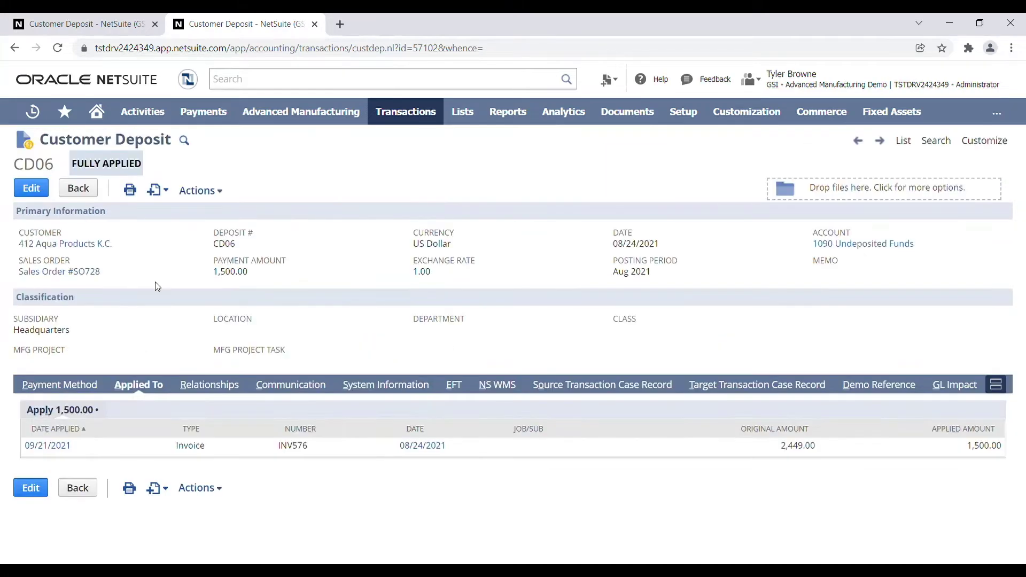
double_click(200, 452)
- Open the Make Deposits search in a new tab
mouse_move(414, 111)
mouse_move(423, 165)
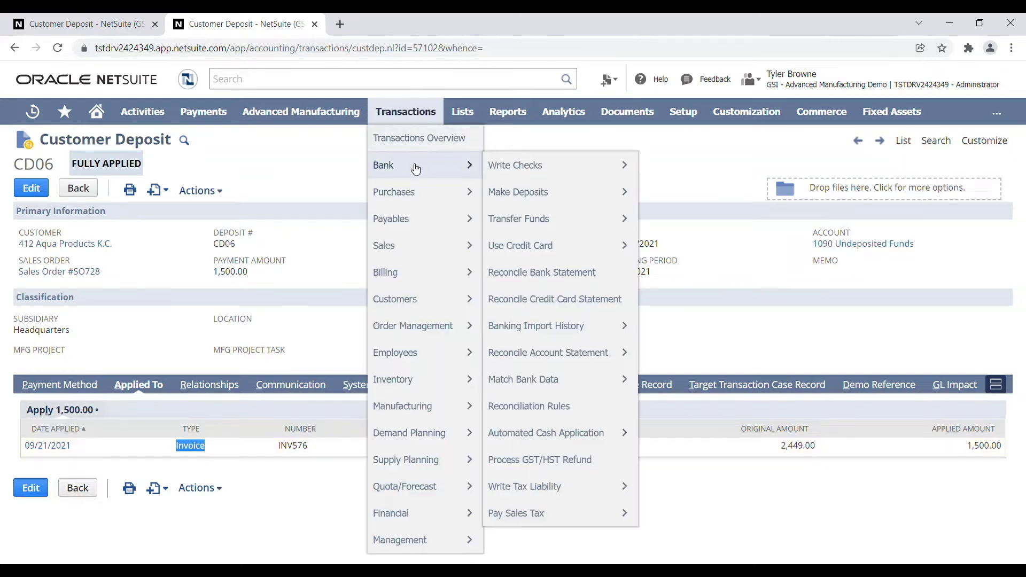
mouse_move(492, 191)
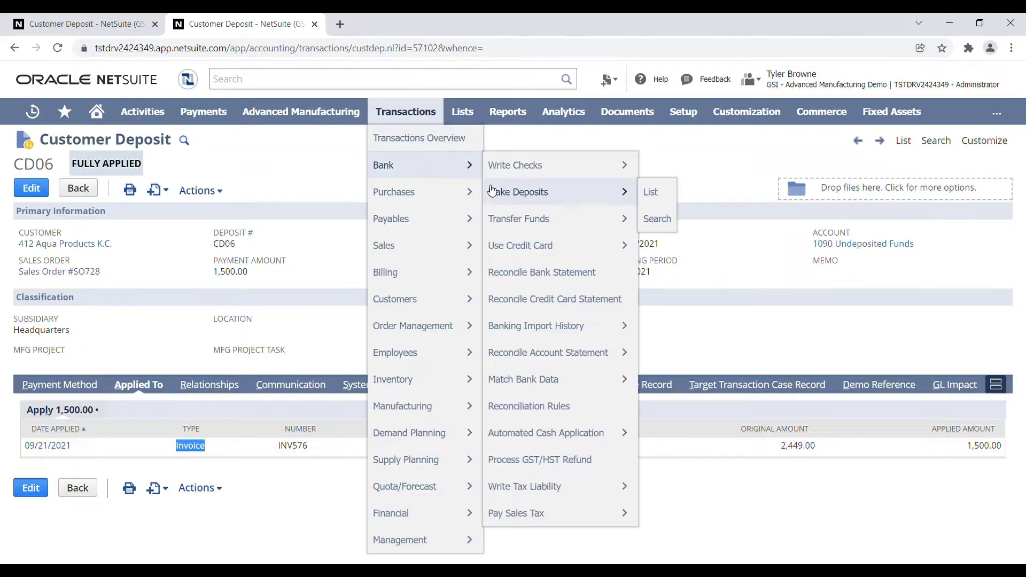
middle_click(655, 219)
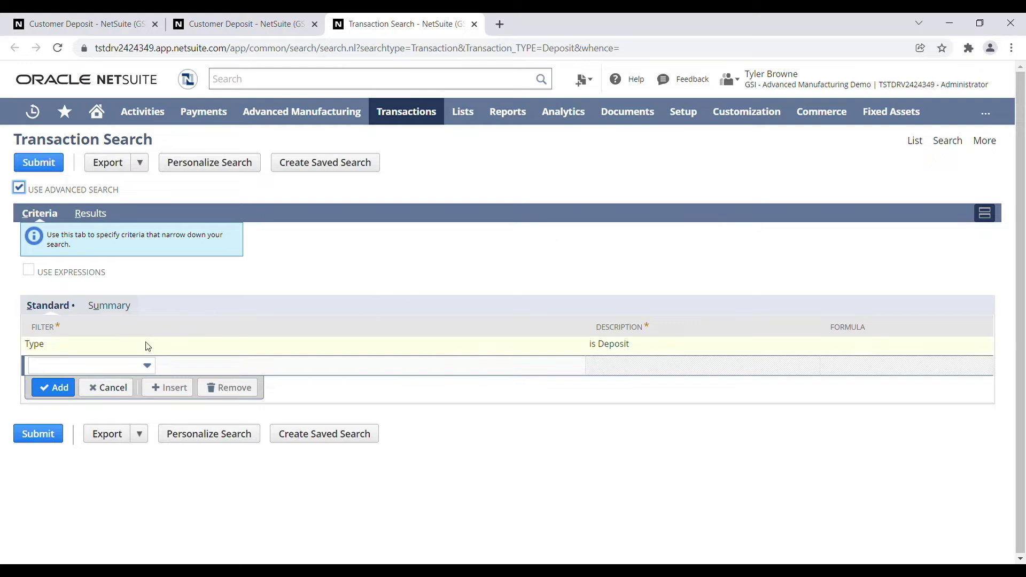
- Add an Applied To Transaction filter row to the deposit search criteria
click(128, 346)
click(65, 365)
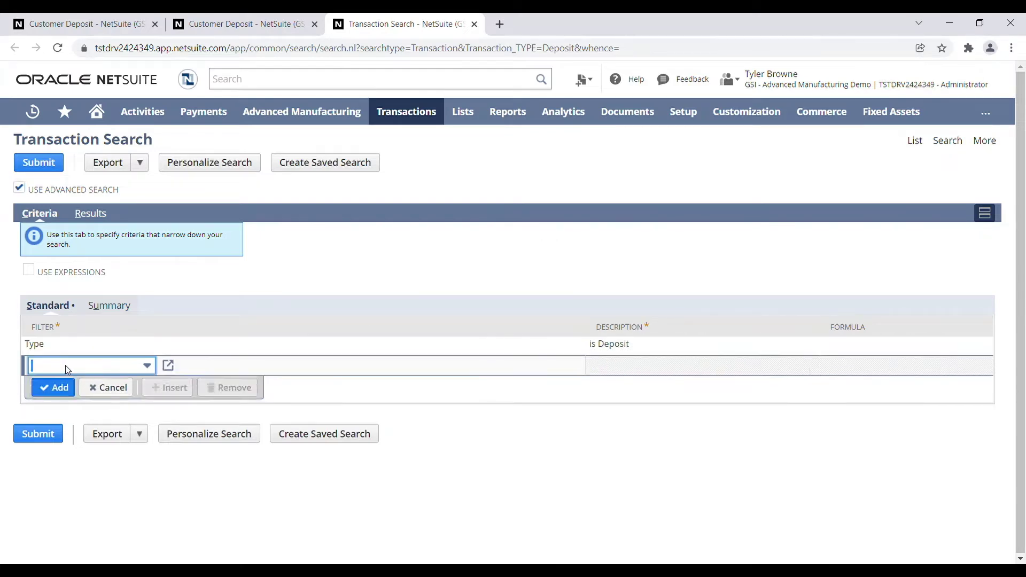
click(65, 366)
text(app)
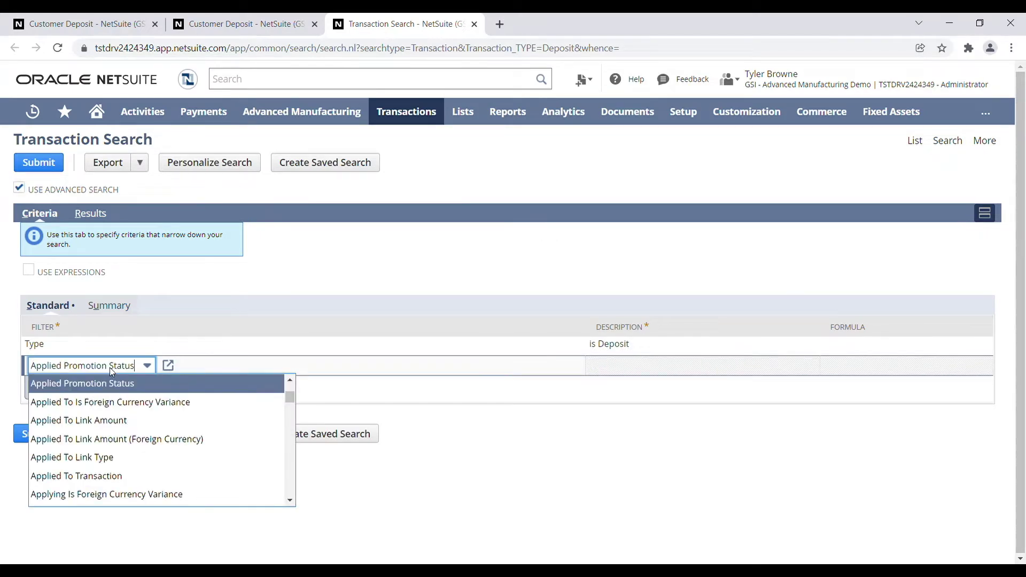
click(118, 482)
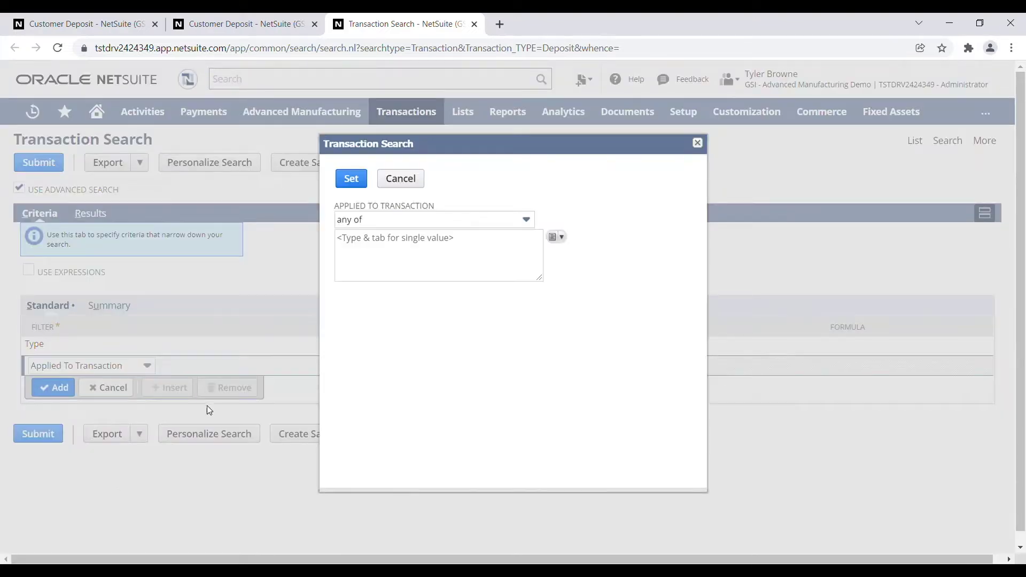
- Set the filter to Customer Deposit #CD06 and run the search, returning DEP07
click(556, 238)
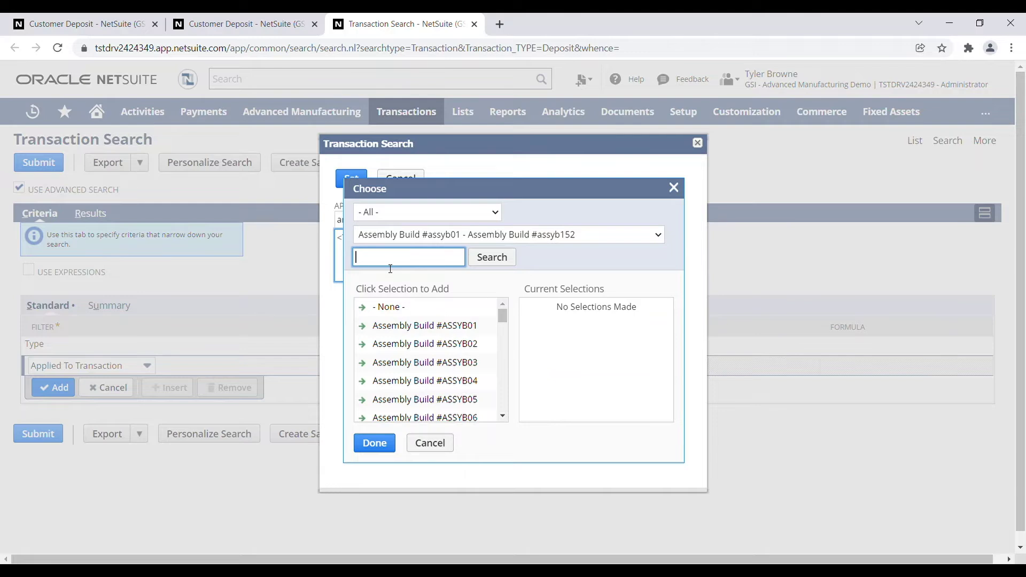
text(%CD6)
key(Left)
text(0)
click(501, 258)
click(407, 313)
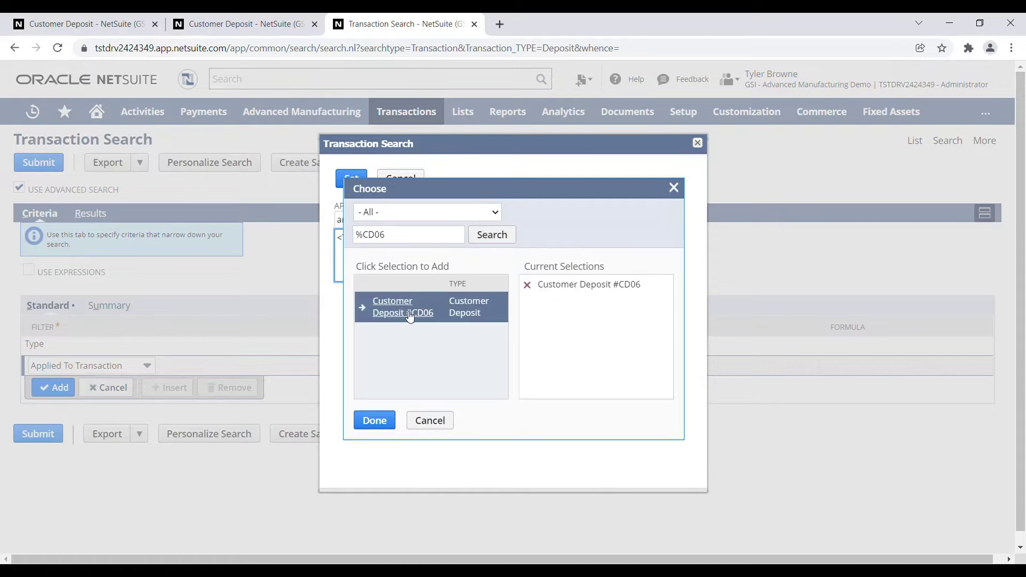
click(374, 418)
click(354, 180)
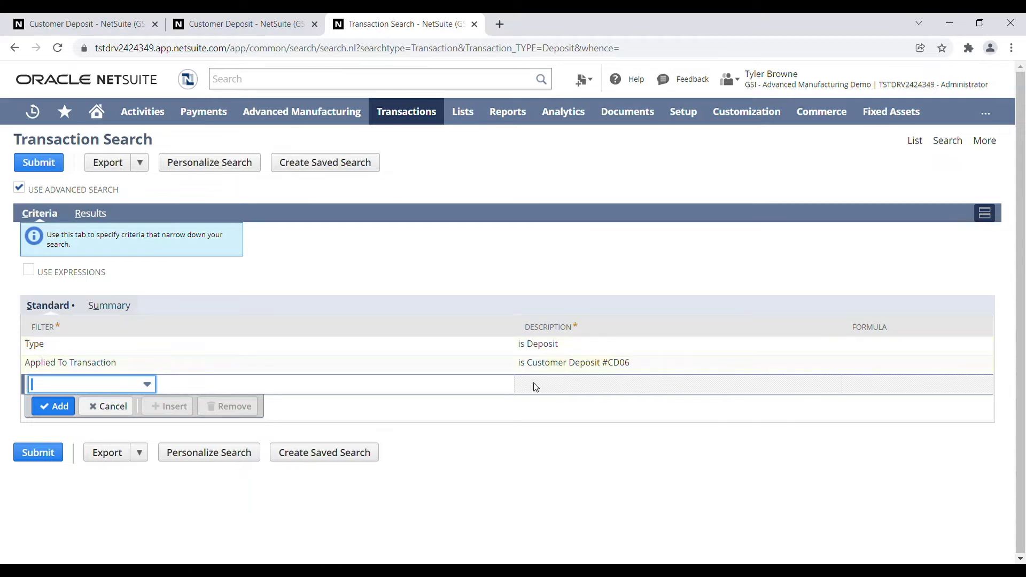
click(50, 455)
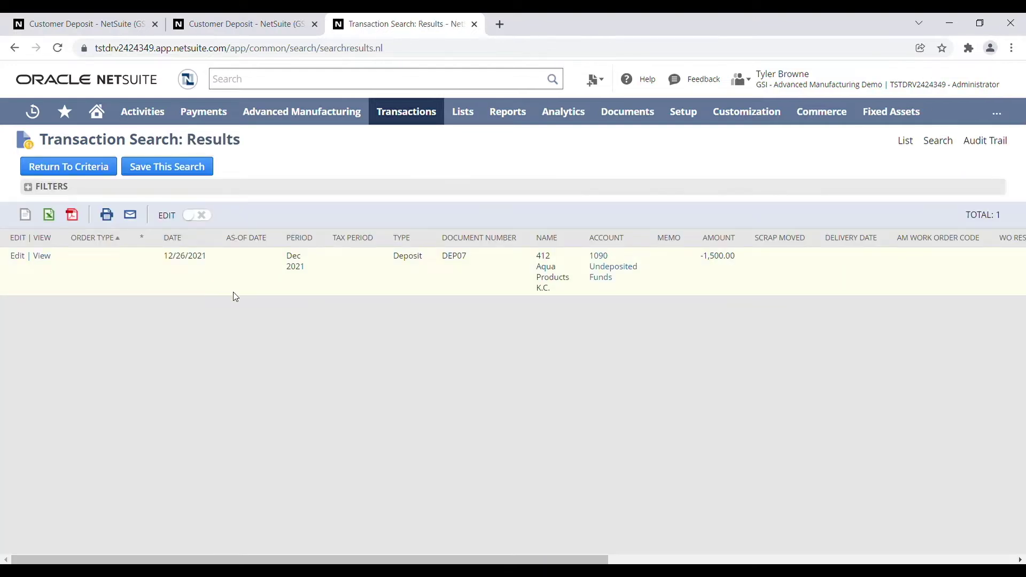
- Open bank deposit DEP07, confirm CD06 for 1,500.00 in its Deposits list, then close it
click(455, 260)
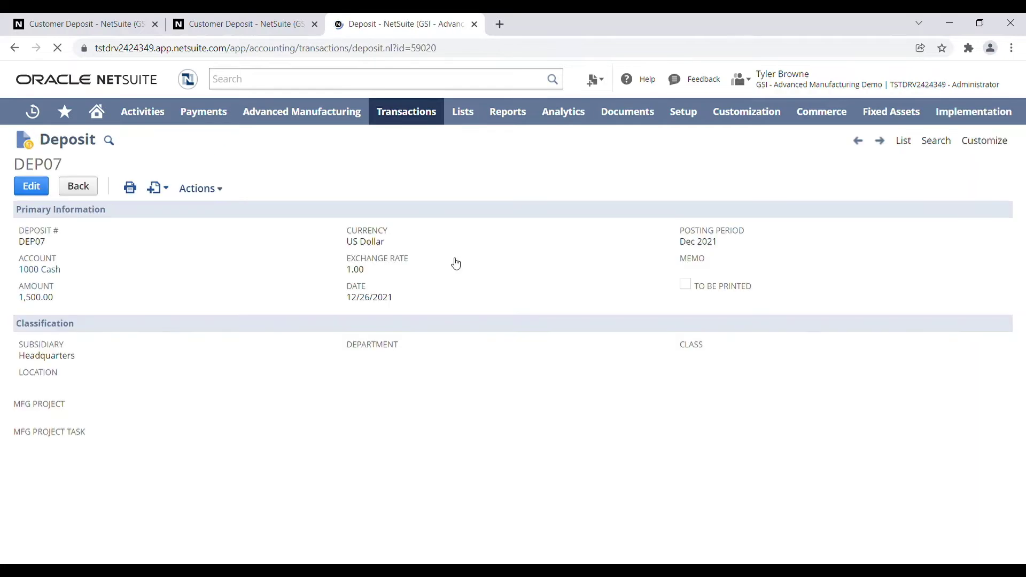
double_click(66, 141)
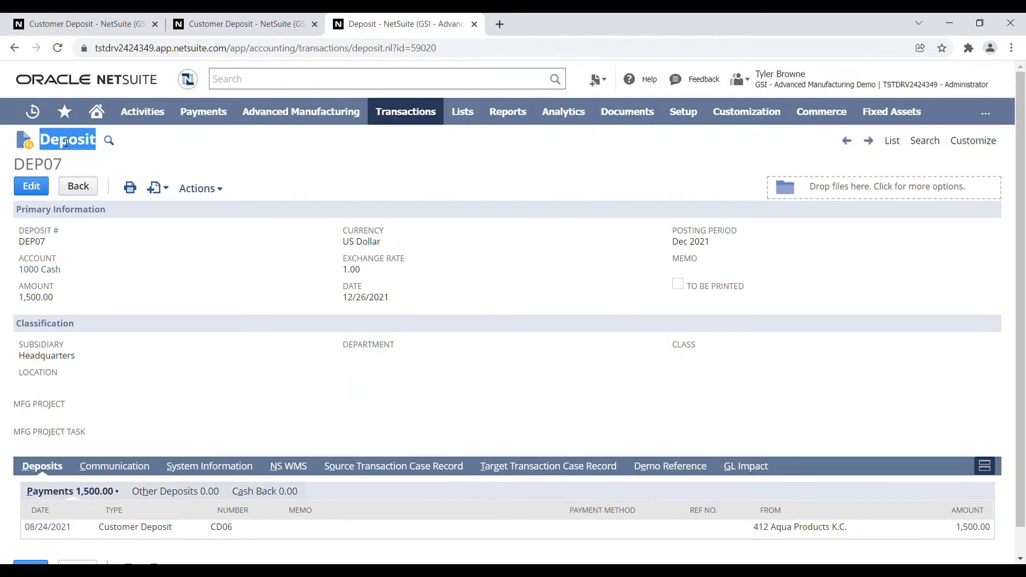
scroll(259, 376, down, 1)
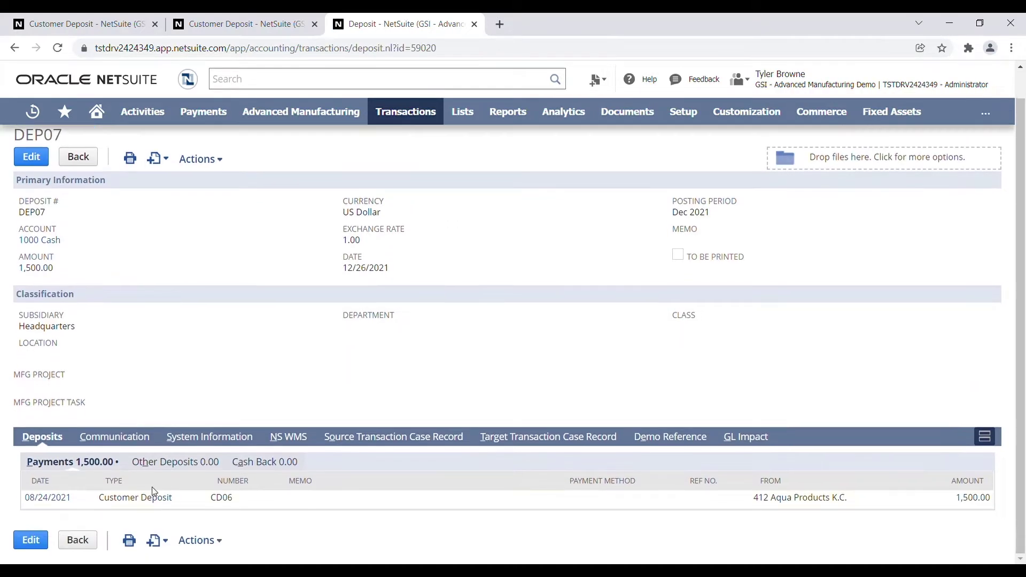
double_click(227, 501)
scroll(222, 506, up, 1)
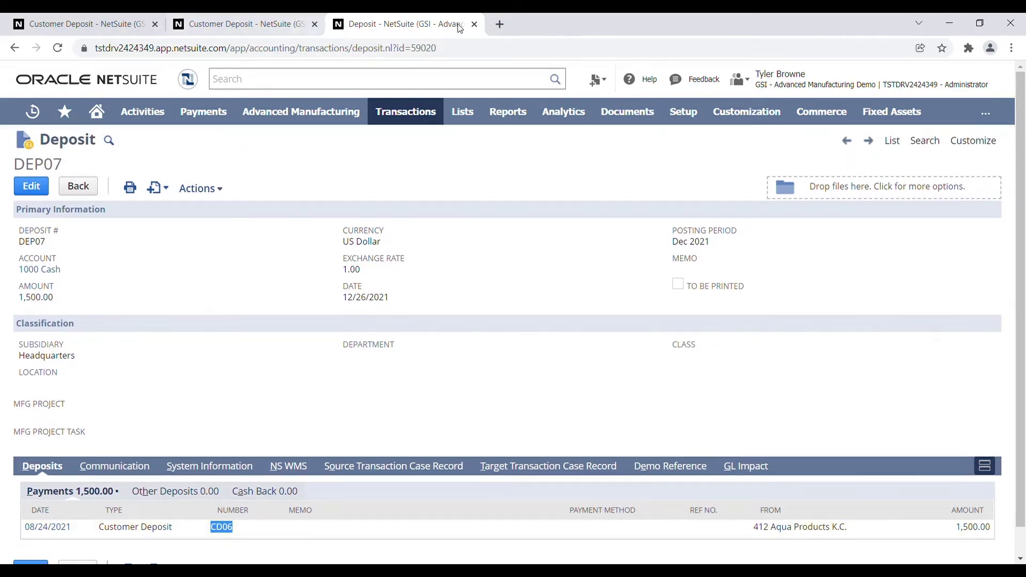
key(ctrl+w)
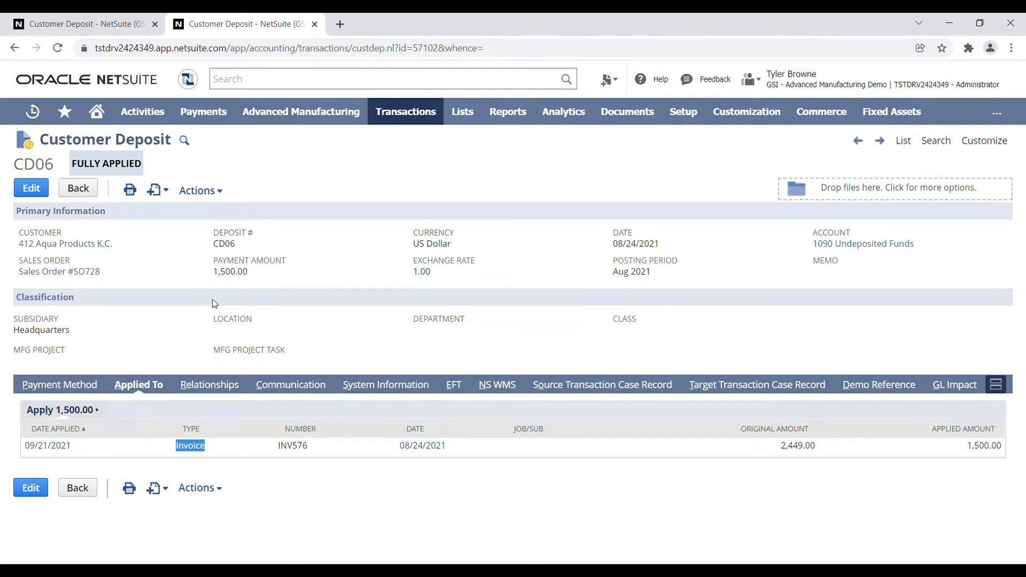
- Start a new Transaction Body Field in a separate tab from the Customization menu
click(378, 309)
mouse_move(774, 115)
mouse_move(772, 164)
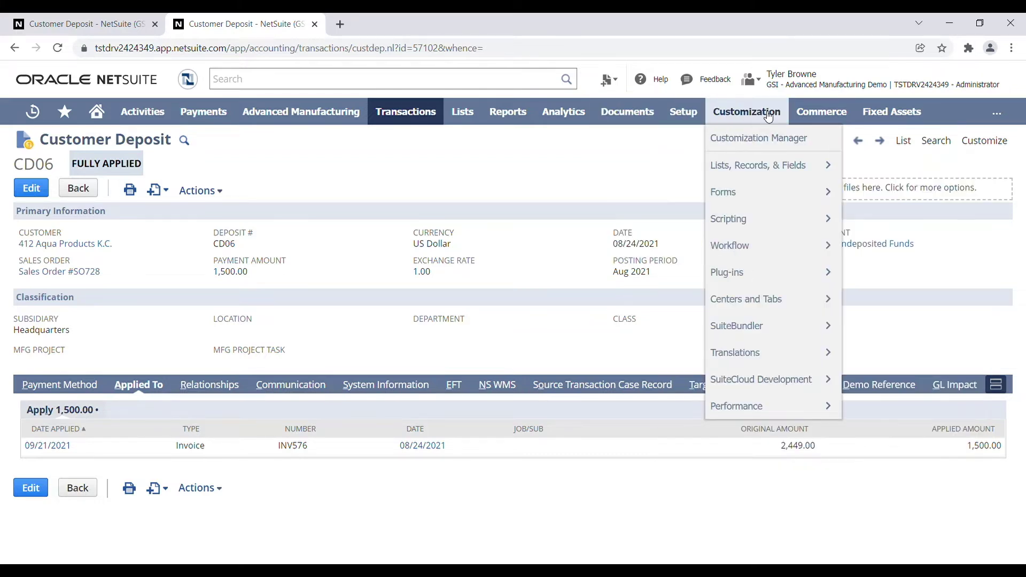
mouse_move(899, 355)
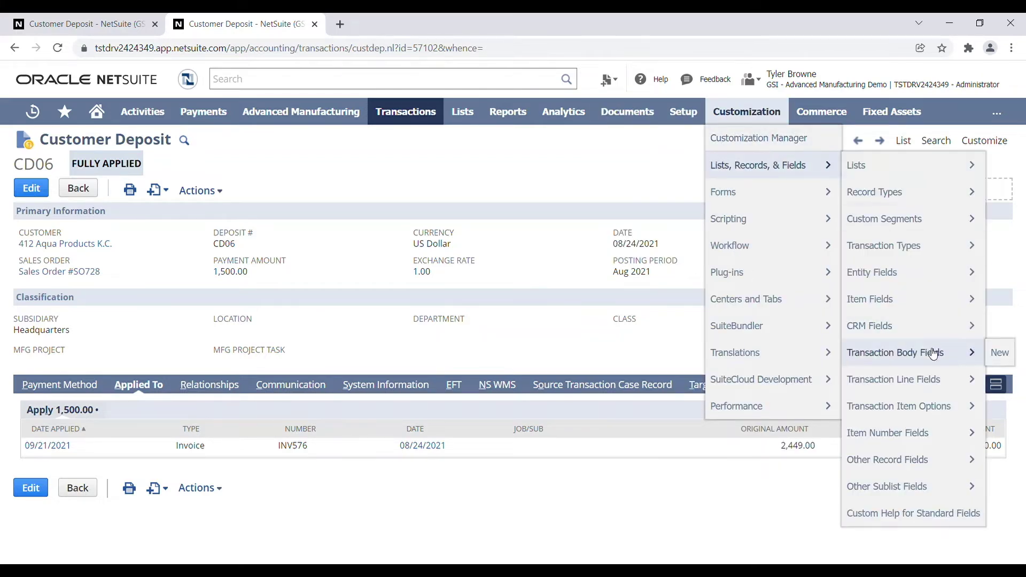
middle_click(1000, 353)
- Label the new field 'Linked Deposit' with ID _gsi_linked_deposit
click(395, 24)
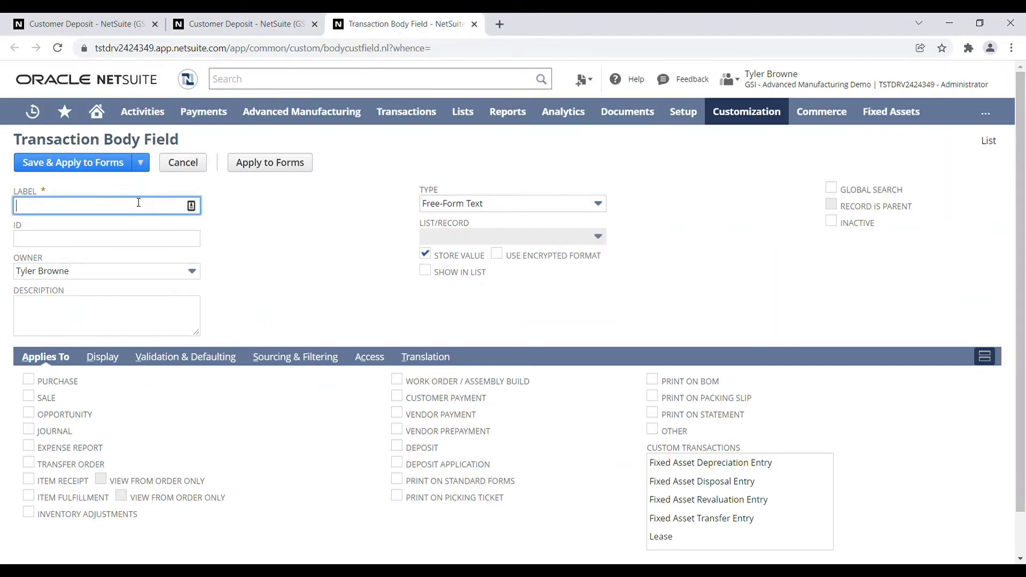
text(Linked Deposit)
key(Tab)
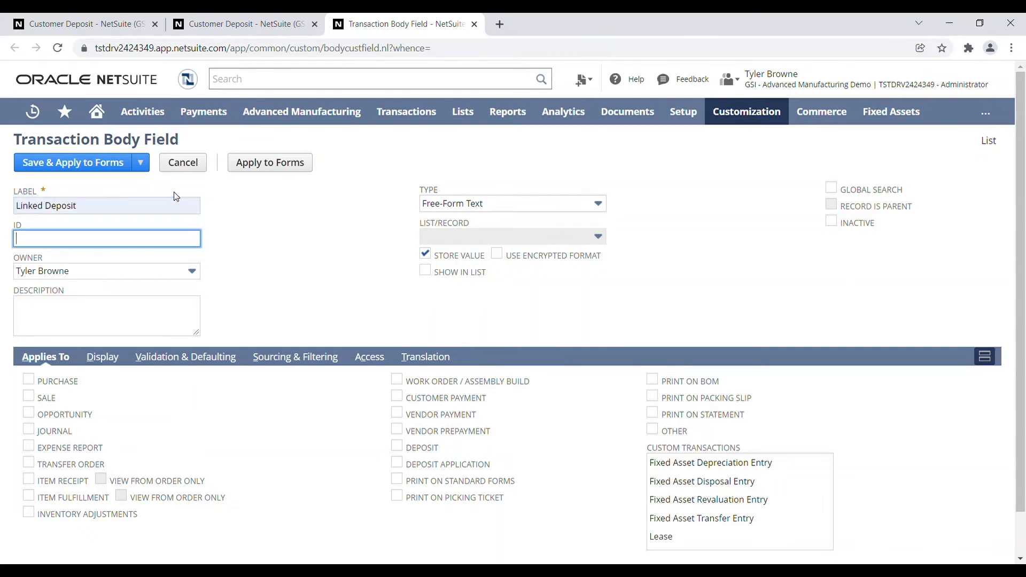
text(_gsi_linked_deposit)
key(Tab)
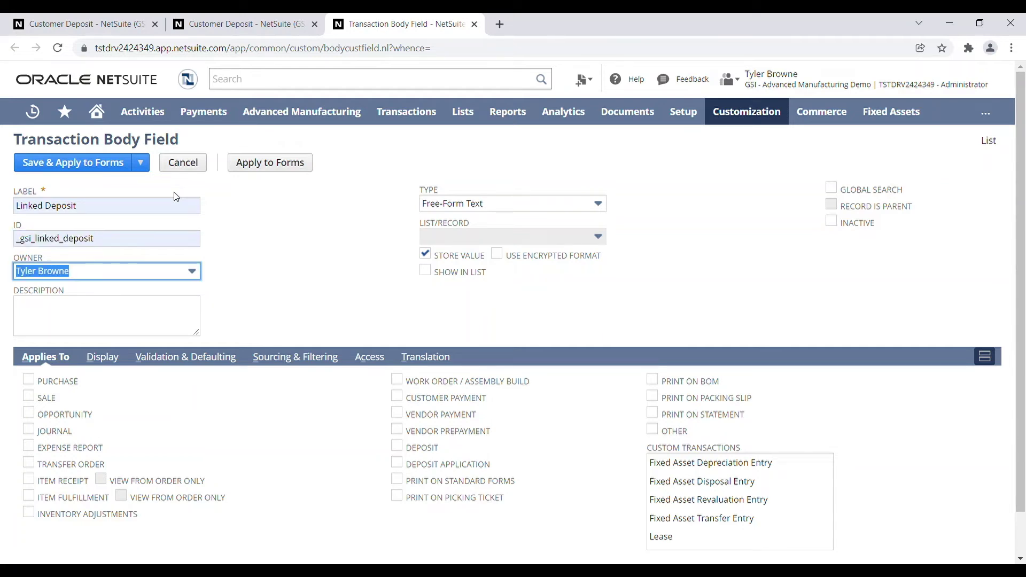
click(293, 283)
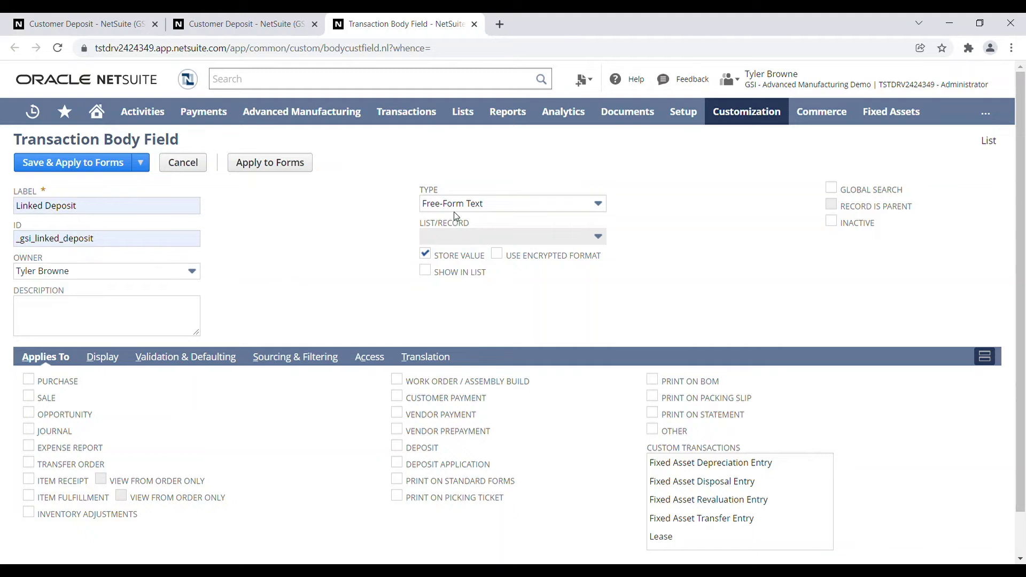
- Turn off Store Value and apply the field to Sale transactions
click(425, 254)
click(33, 402)
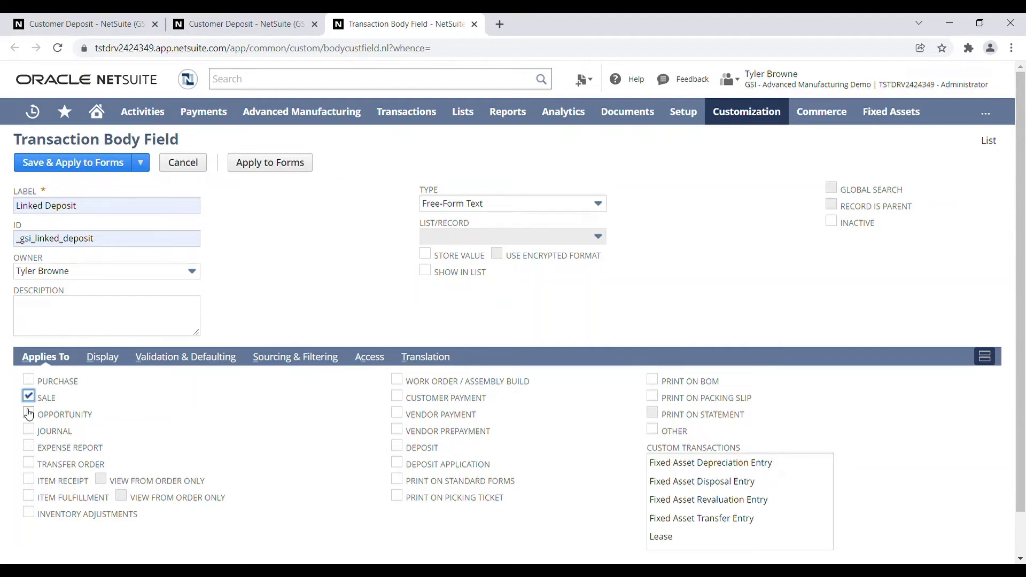
scroll(54, 384, down, 1)
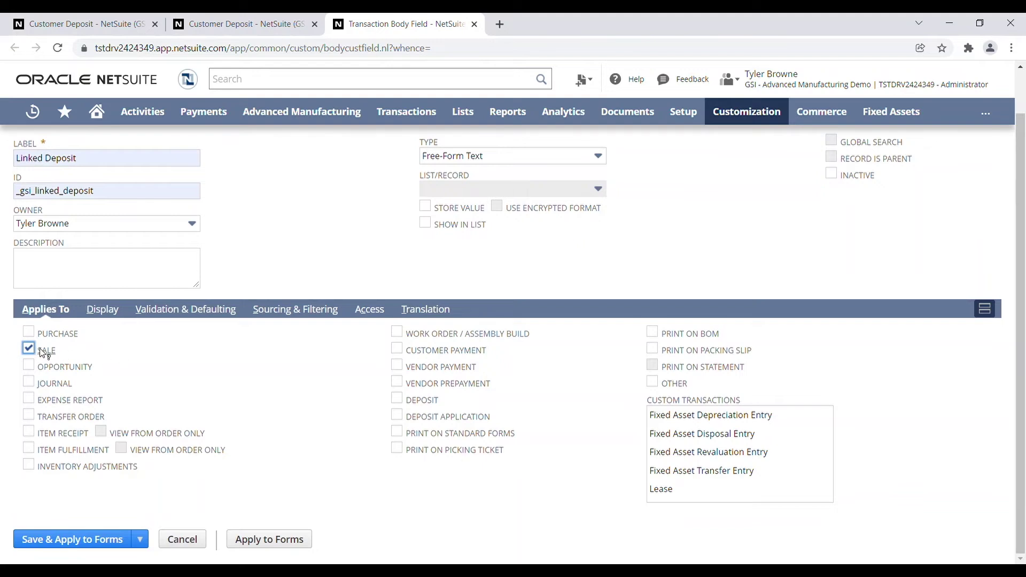
- Place the Linked Deposit field on the Main subtab
click(104, 313)
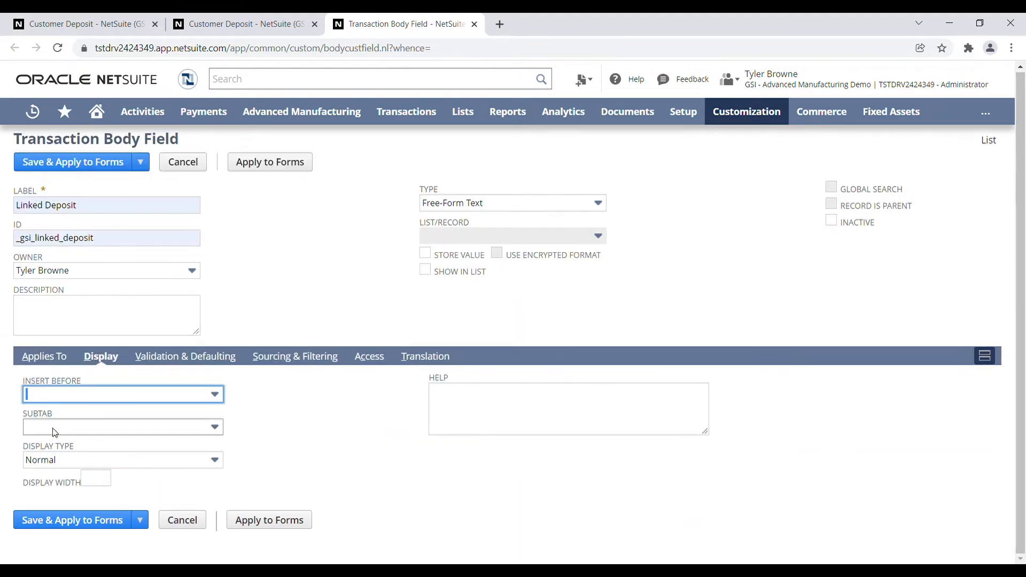
click(104, 428)
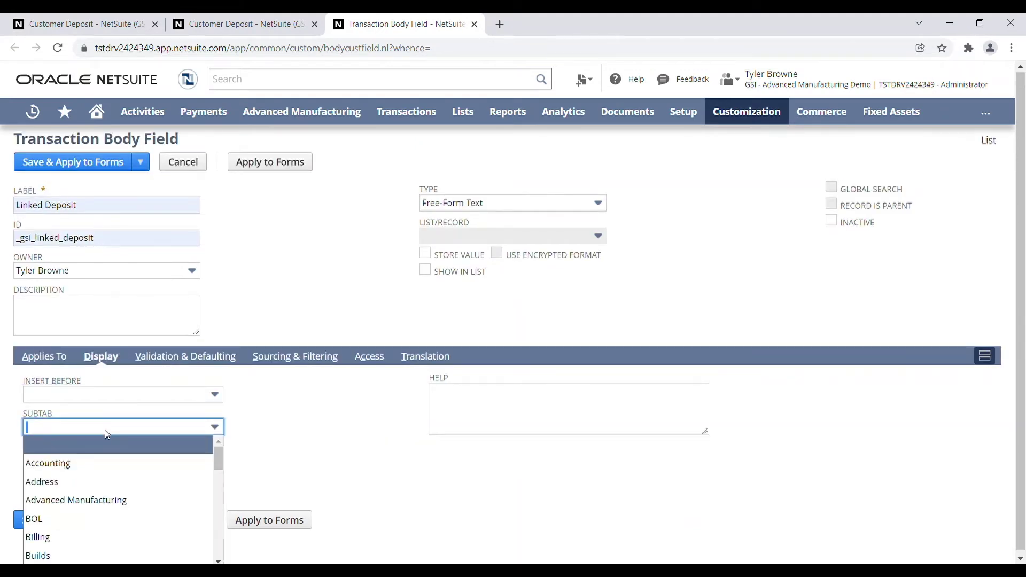
text(Main)
click(103, 446)
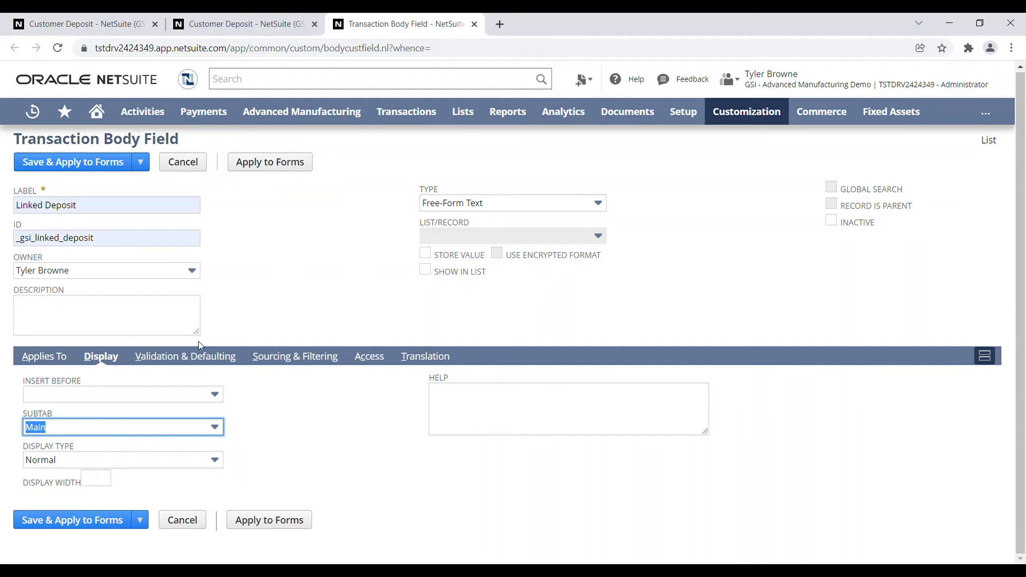
- Set the default value formula {deposittransaction.number} and choose Save & Apply to Forms
click(201, 362)
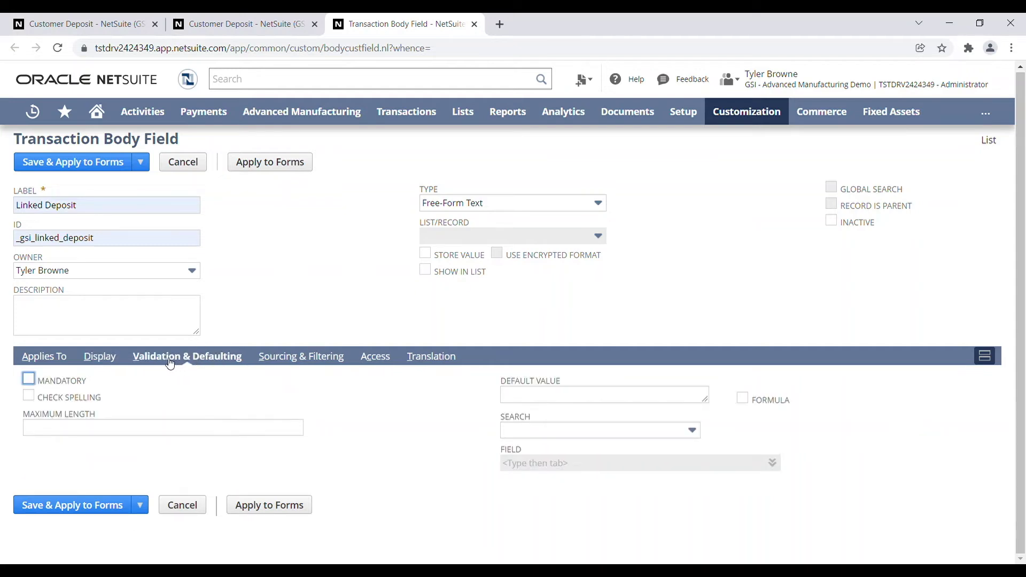
click(531, 398)
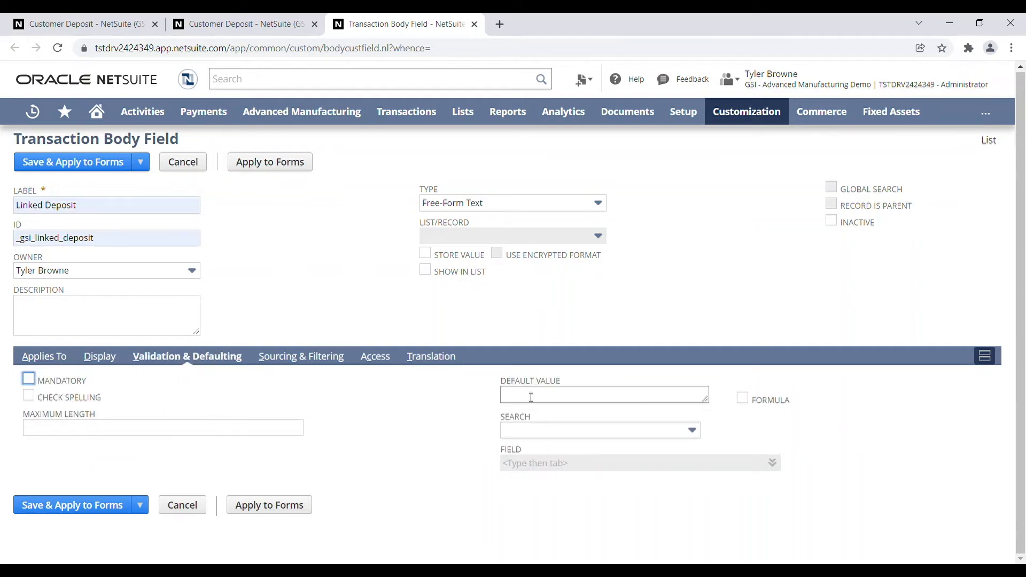
click(531, 397)
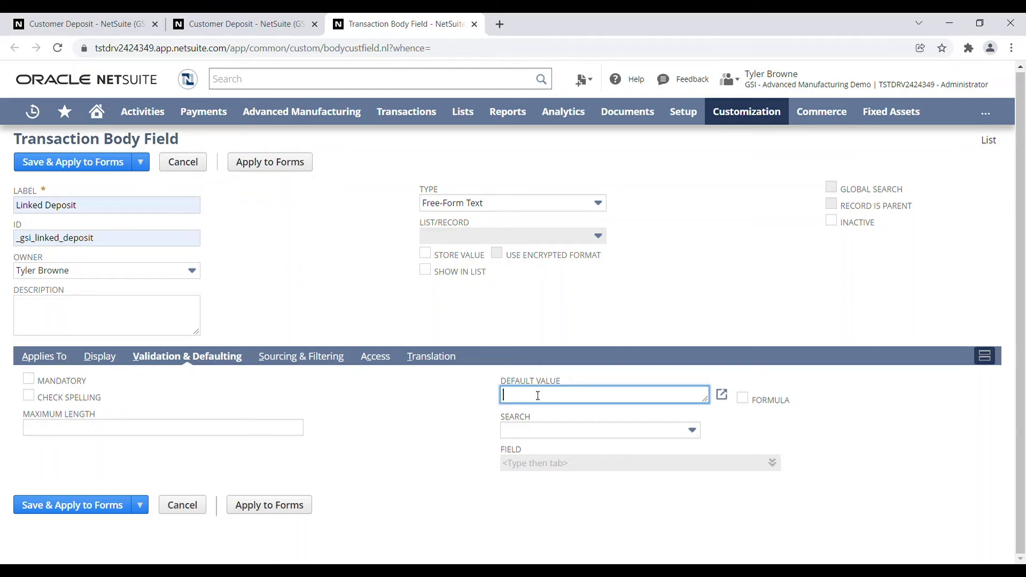
text(0)
text(depo)
text(sittransactio)
text(n.)
text(number)
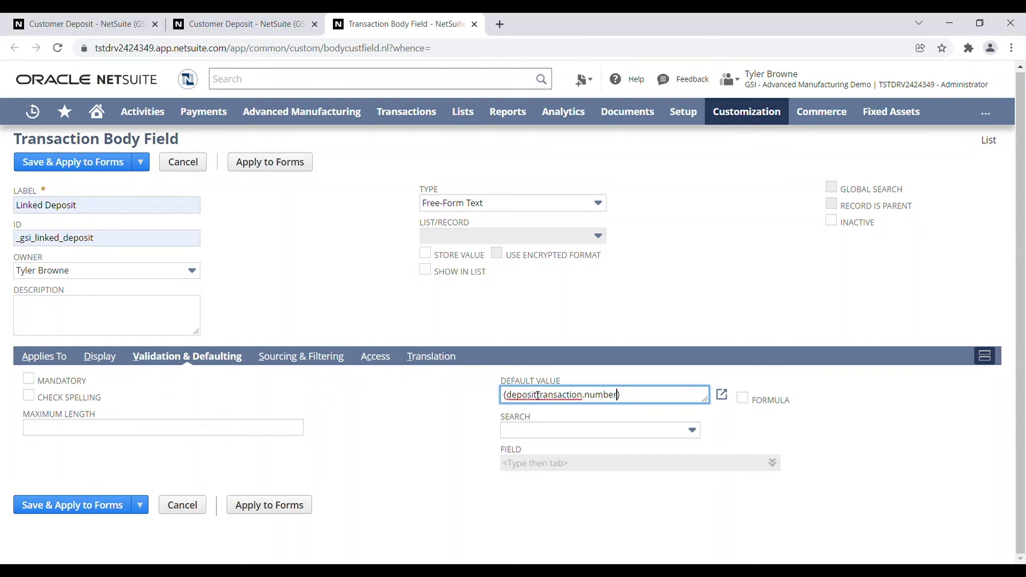
drag(633, 396, 449, 407)
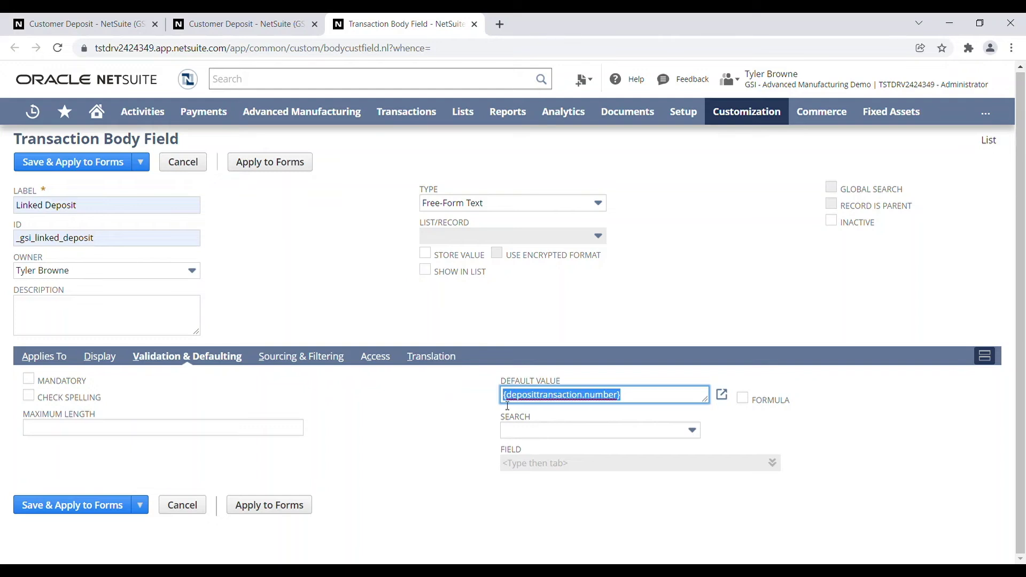
double_click(540, 401)
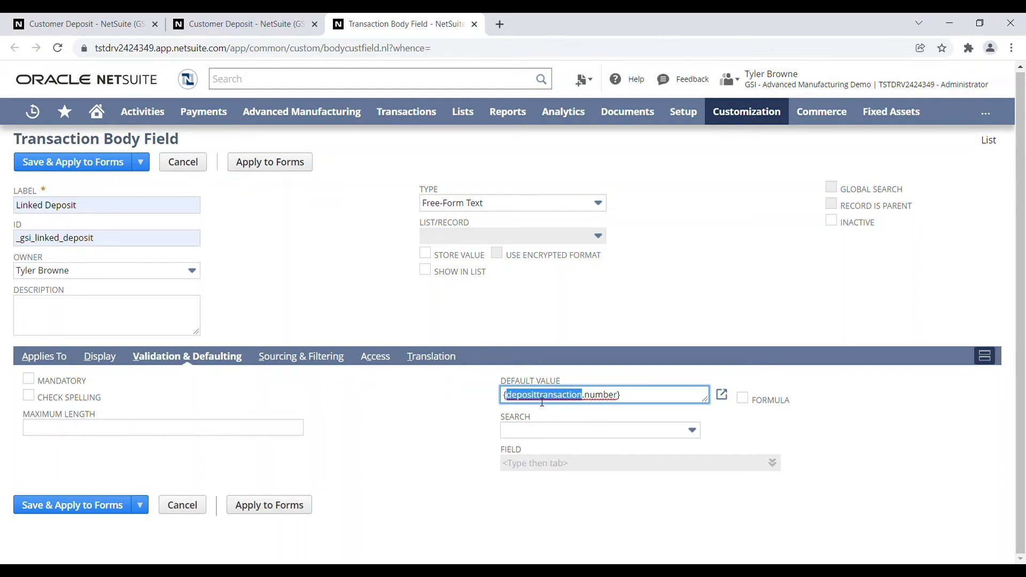
double_click(599, 404)
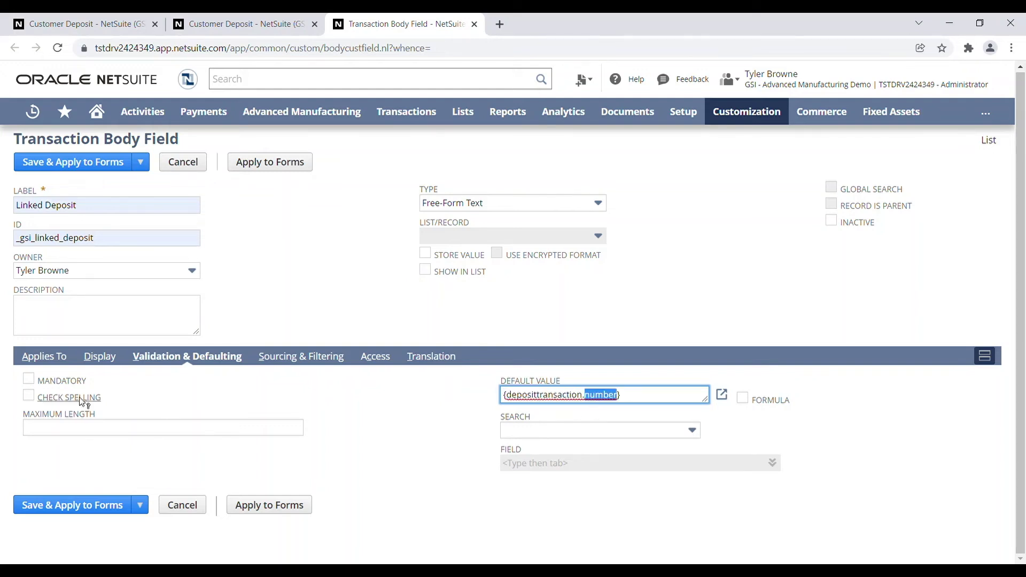
click(65, 167)
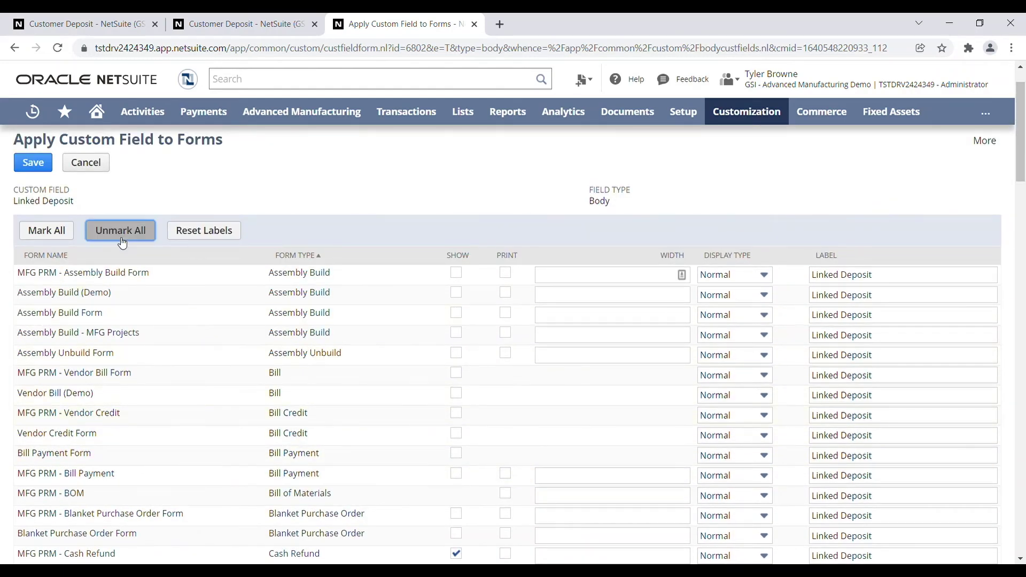
- Unmark all forms, show the field on the Customer Deposit Form only, and save
click(150, 230)
scroll(454, 396, down, 6)
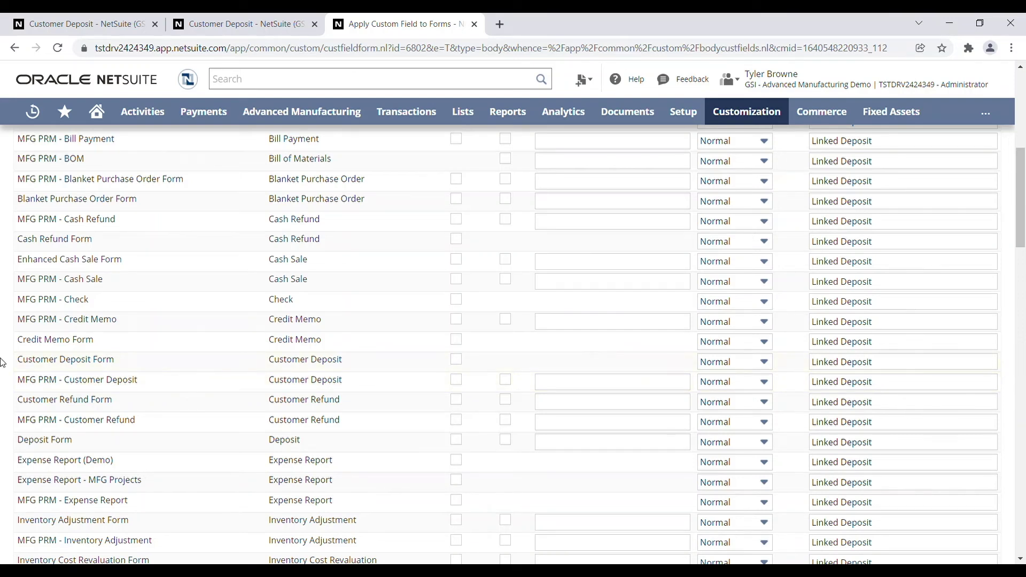
drag(19, 362, 258, 373)
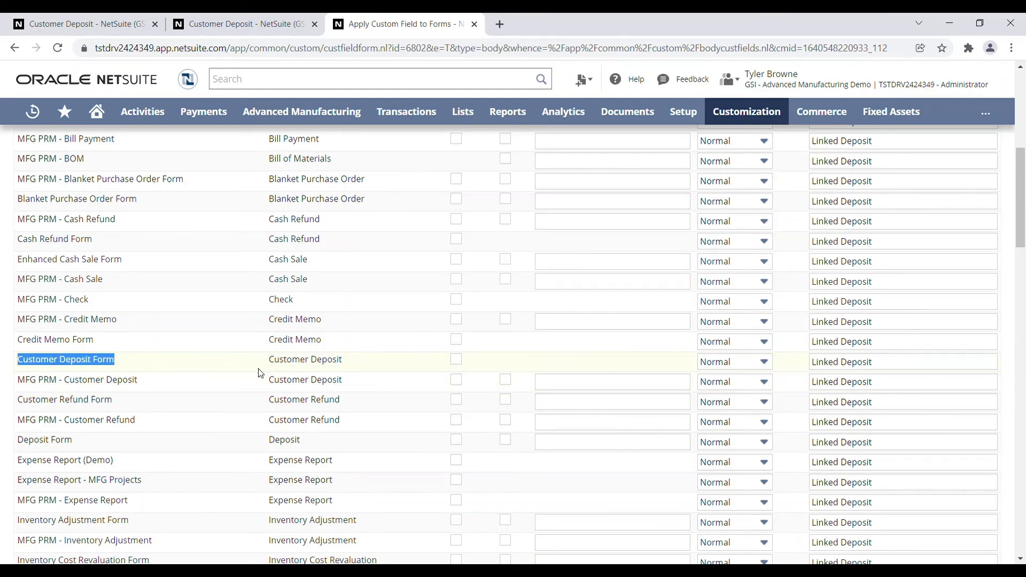
click(456, 360)
scroll(534, 401, up, 7)
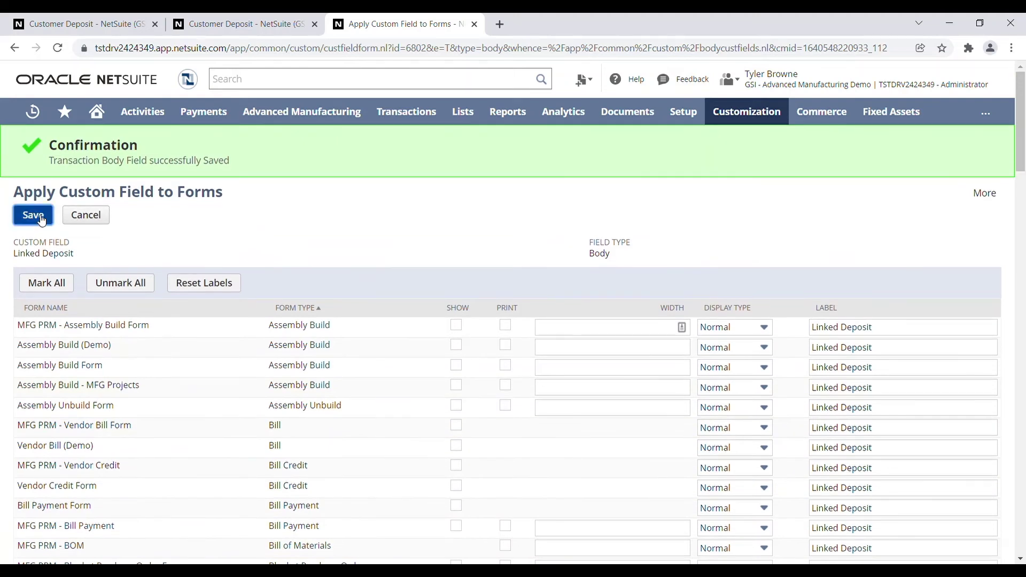
click(42, 218)
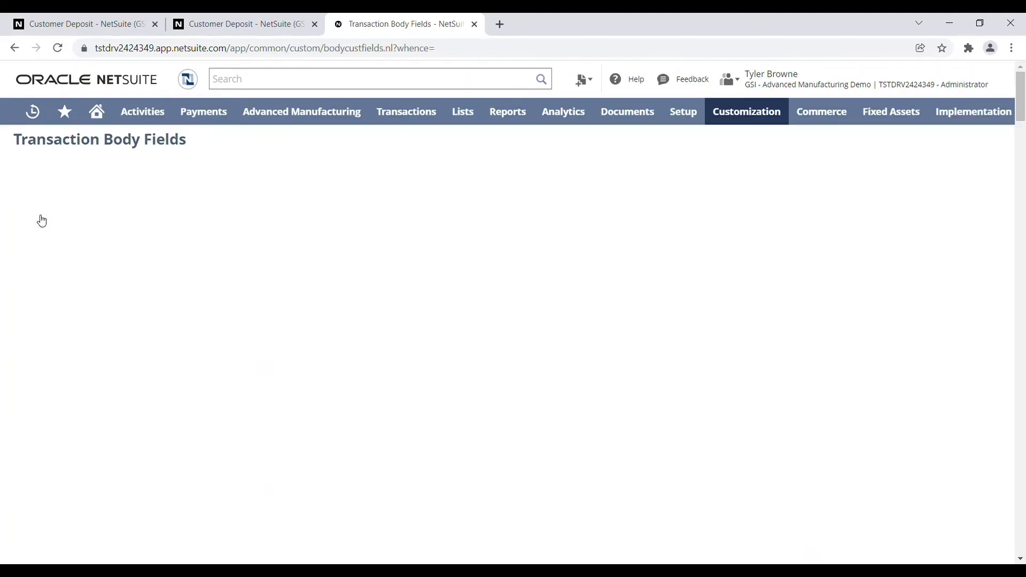
- Reload Customer Deposit CD06 and verify its new Linked Deposit field reads DEP07
click(219, 24)
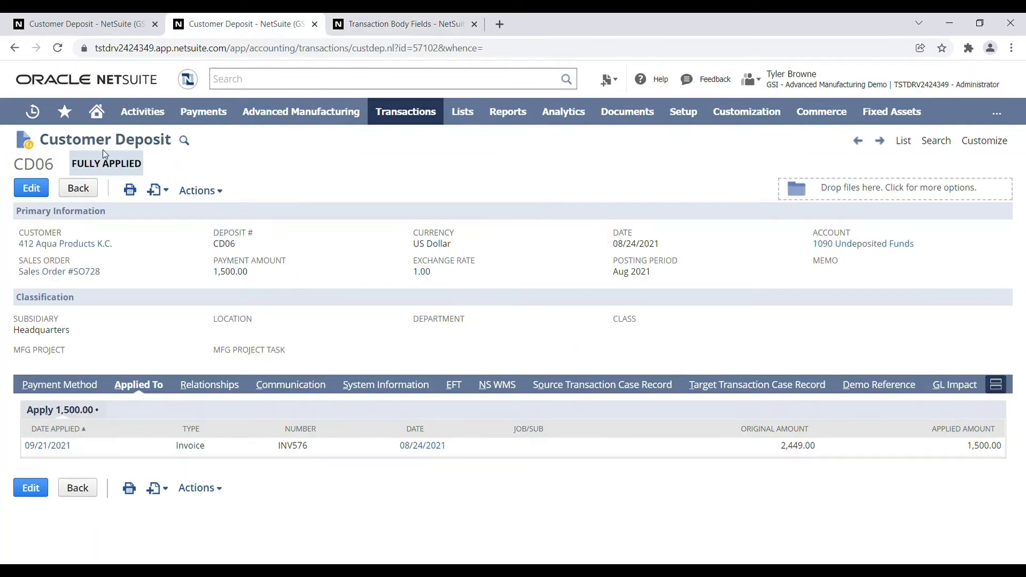
click(59, 53)
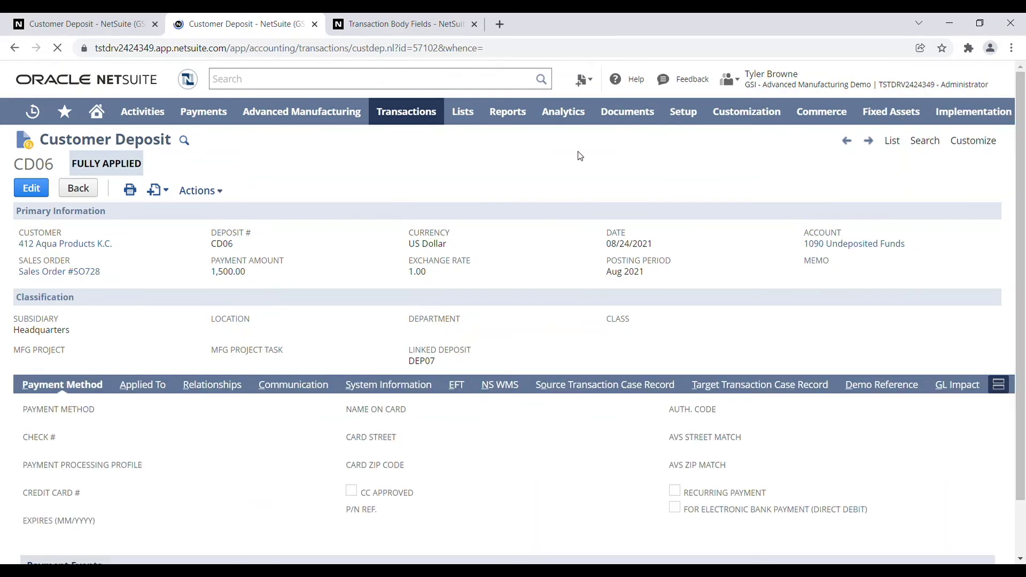
drag(494, 351, 413, 353)
click(423, 369)
double_click(422, 366)
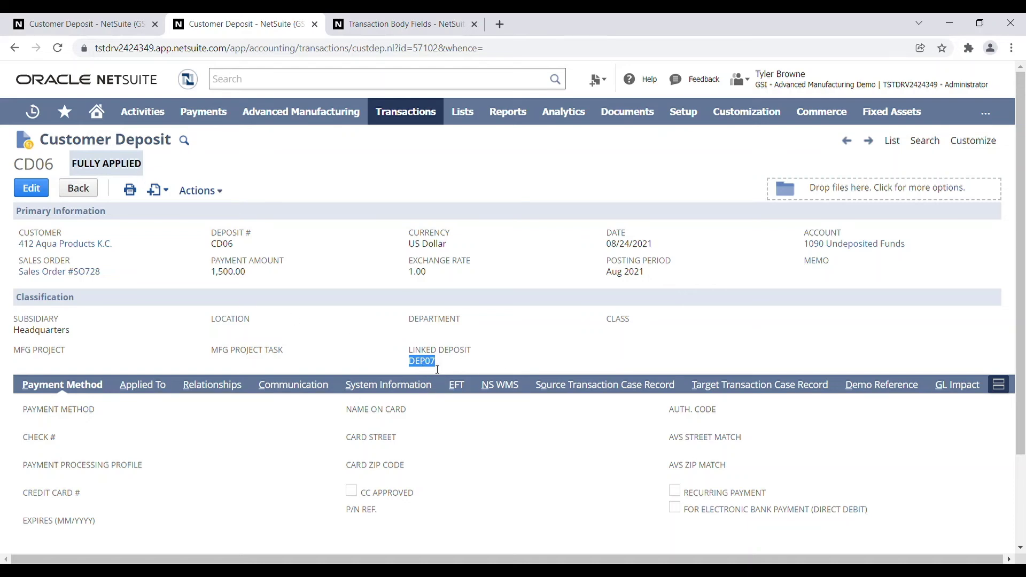
click(454, 88)
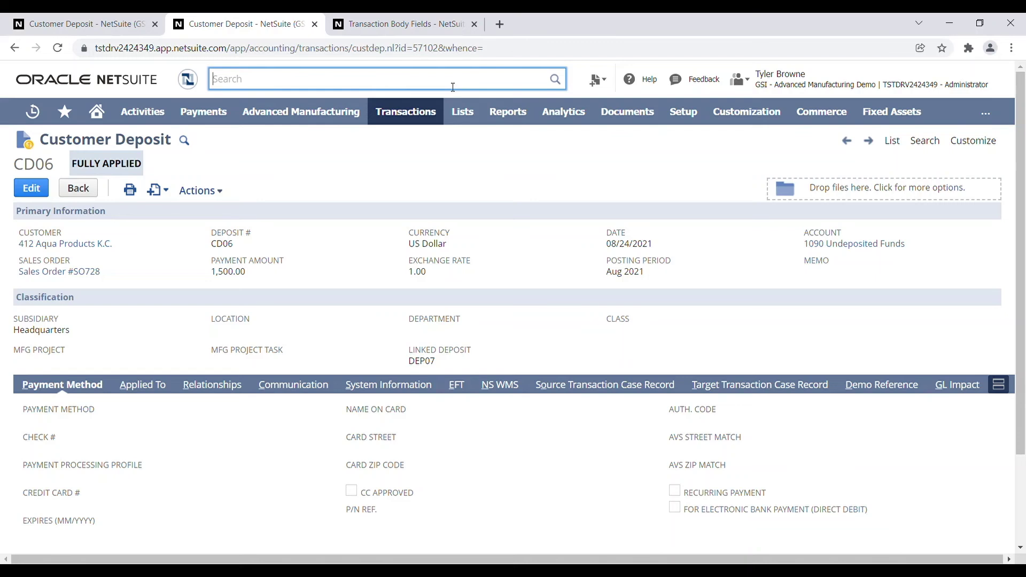
click(553, 261)
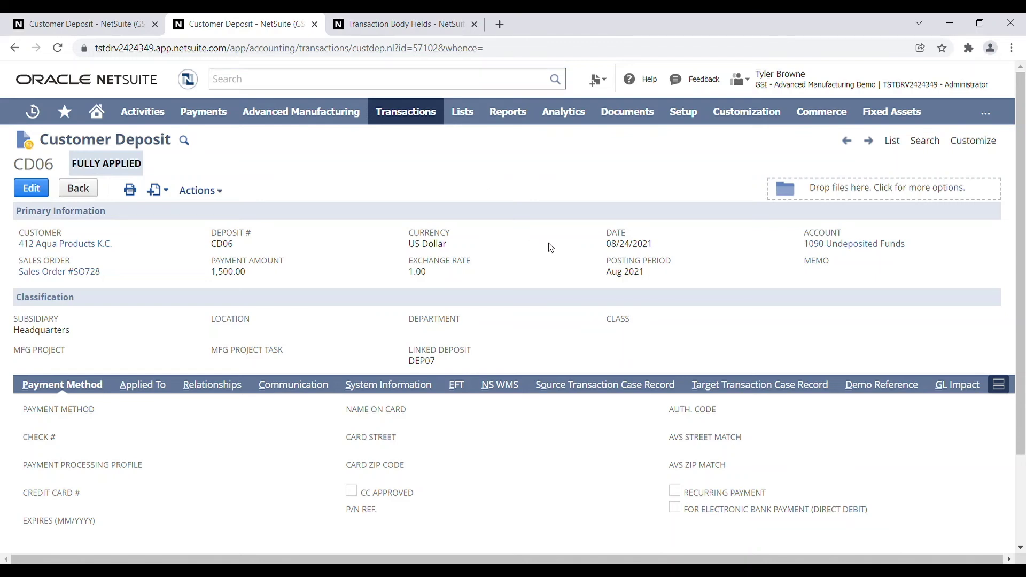